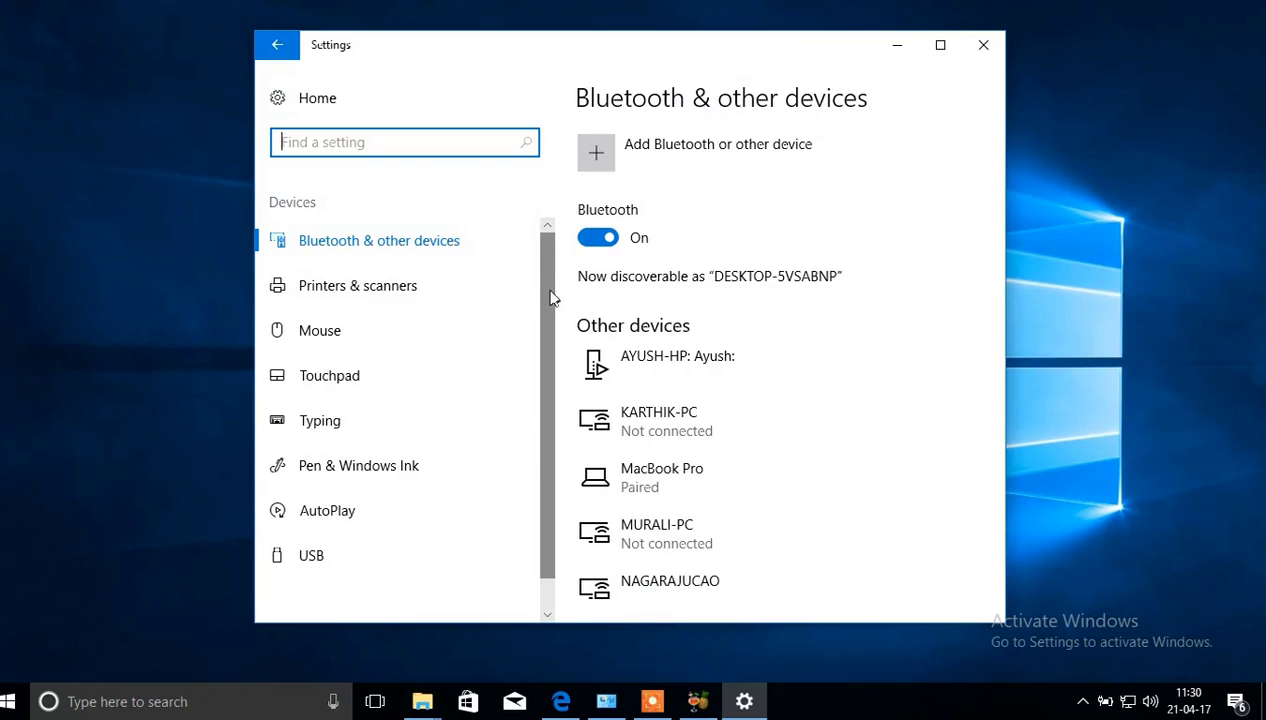
# Step: Open the device settings for the touchpad and set the touchpad sensitivity to High sensitivity
pyautogui.moveTo(547, 295)
pyautogui.mouseDown()
pyautogui.moveTo(551, 316)
pyautogui.moveTo(547, 274)
pyautogui.mouseUp()
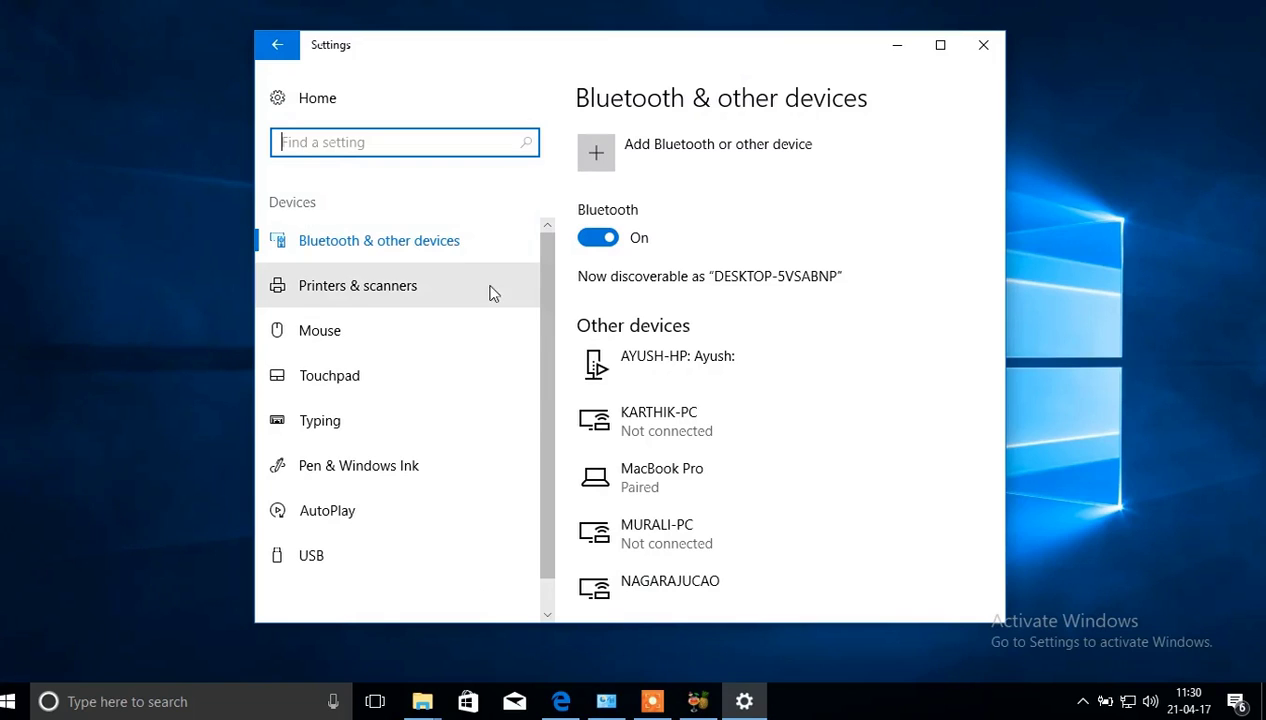
pyautogui.click(391, 387)
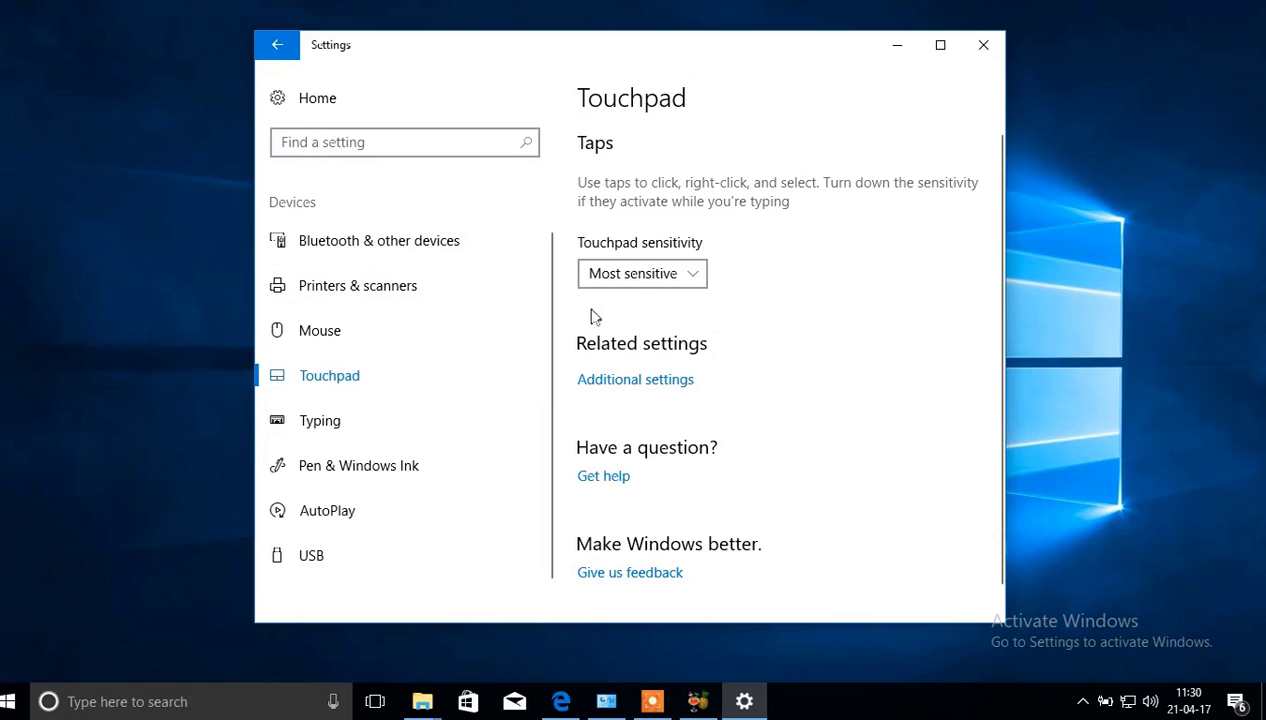
pyautogui.click(652, 285)
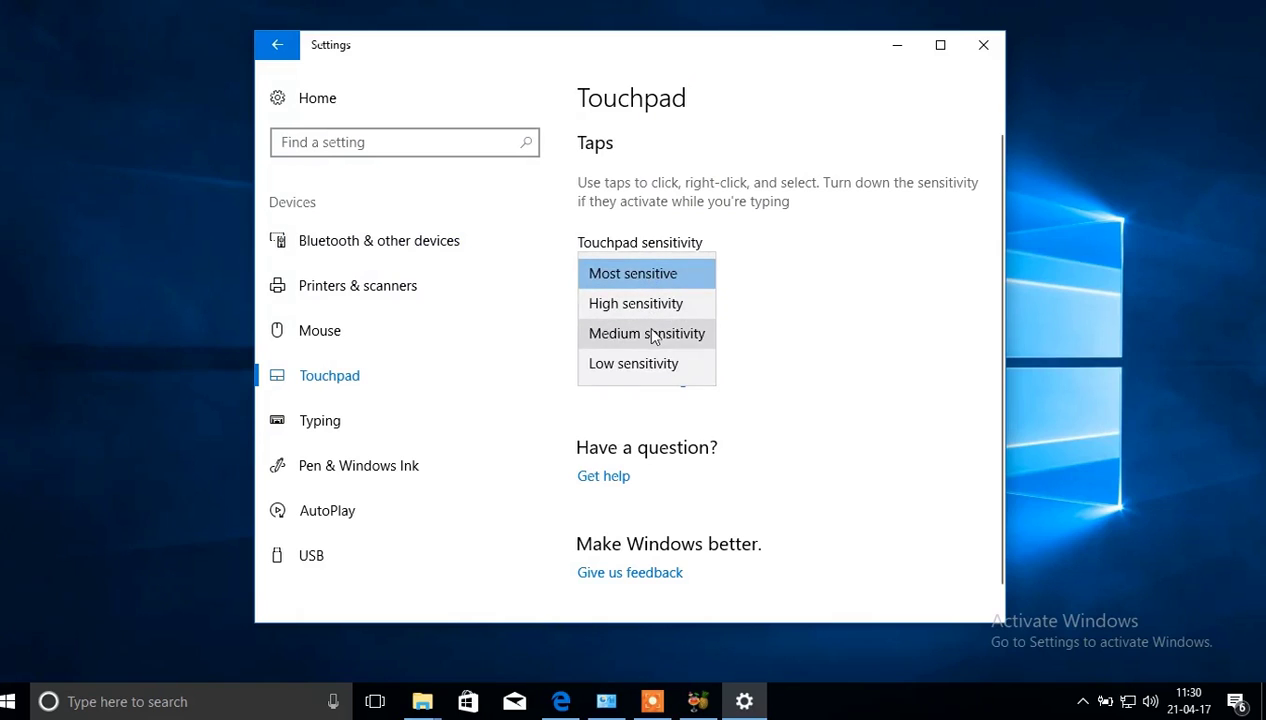
pyautogui.click(652, 335)
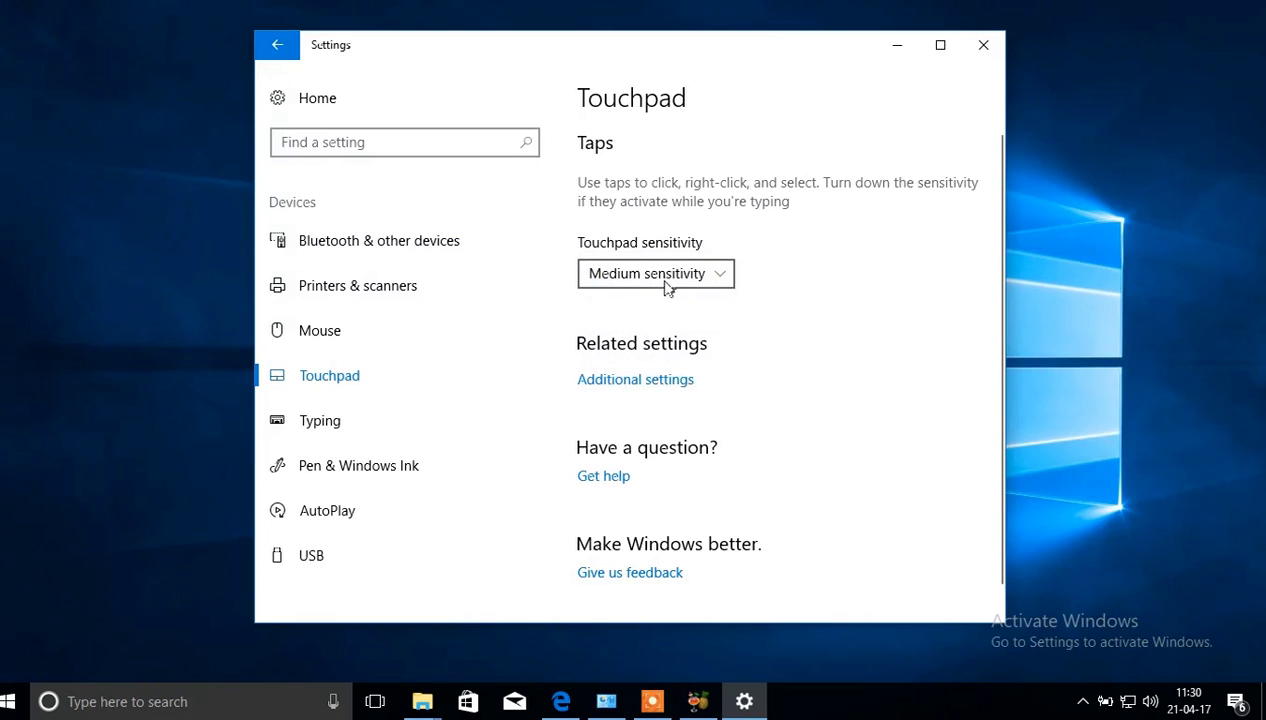
pyautogui.click(661, 289)
pyautogui.click(662, 287)
pyautogui.click(675, 283)
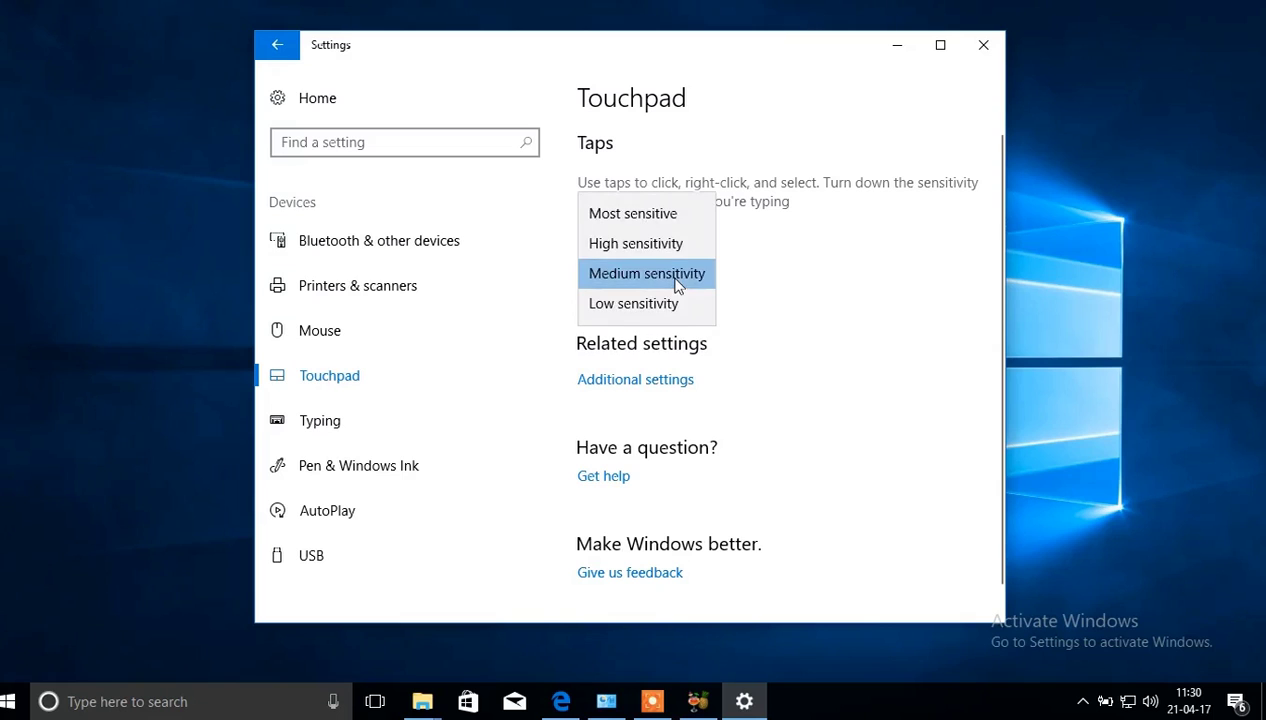
pyautogui.click(676, 250)
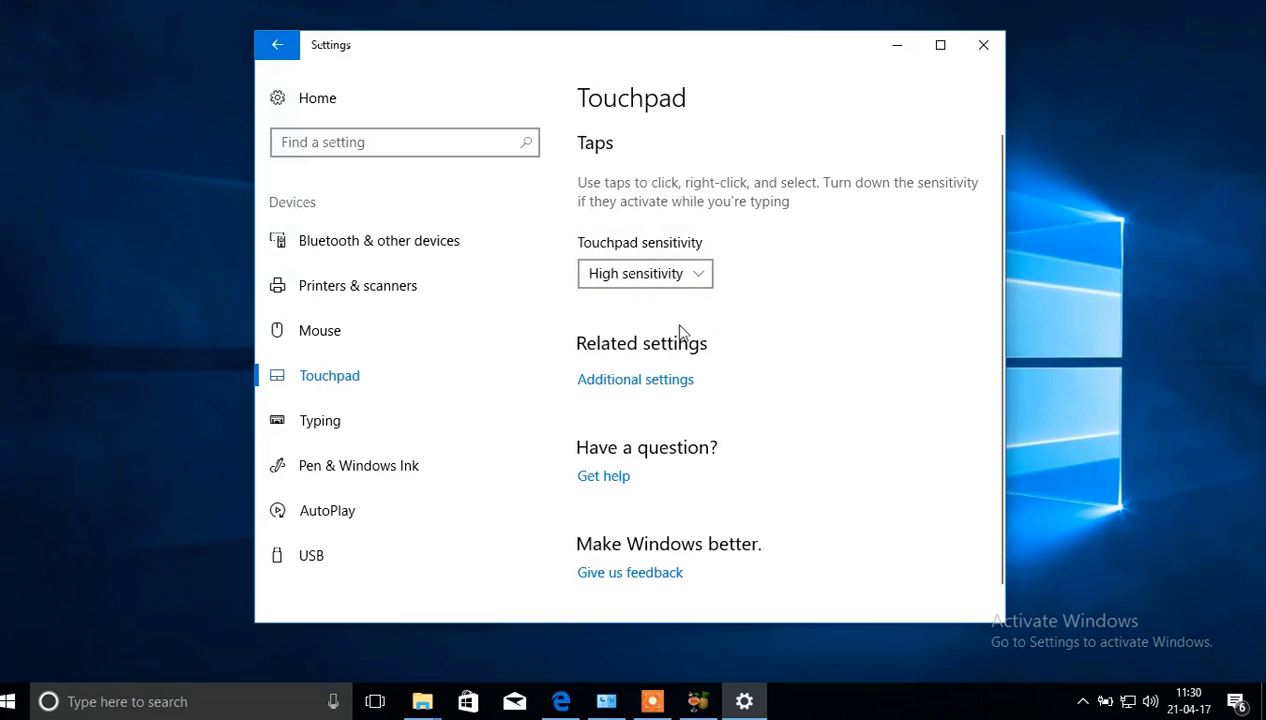
# Step: Open the Synaptics ClickPad settings from the additional touchpad settings and enable Scrolling and Gestures
pyautogui.click(647, 389)
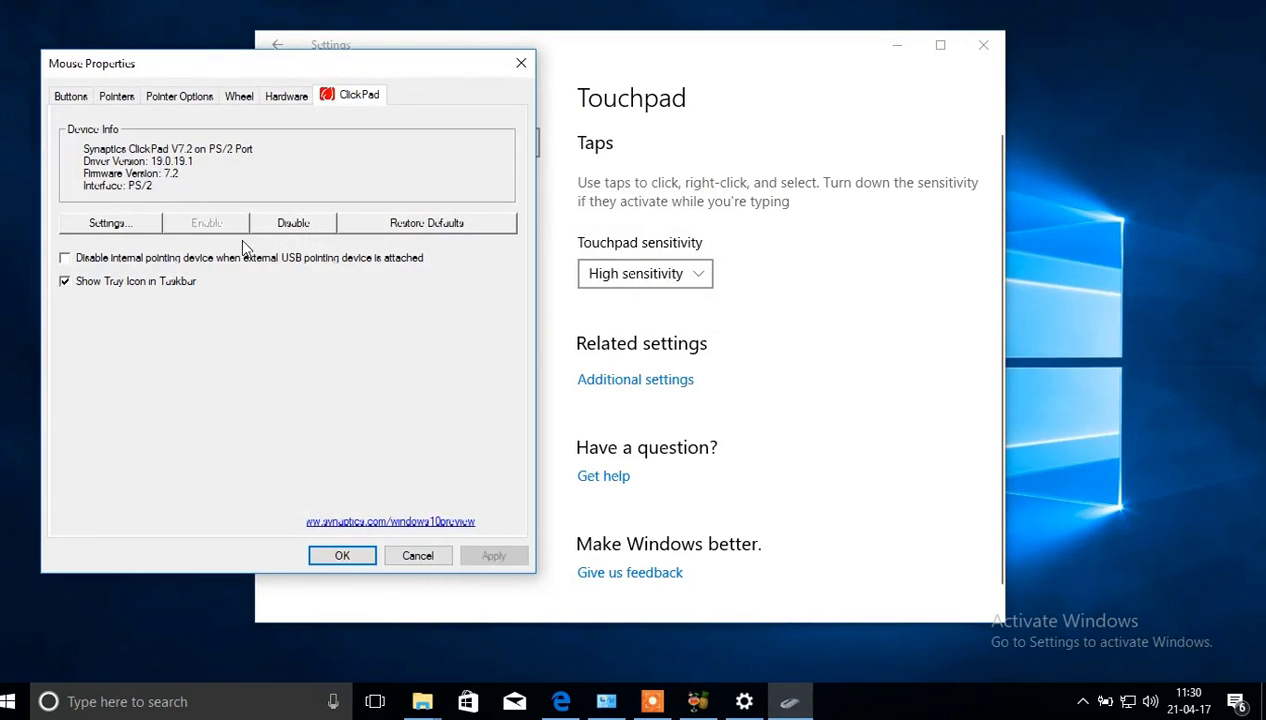
pyautogui.click(77, 101)
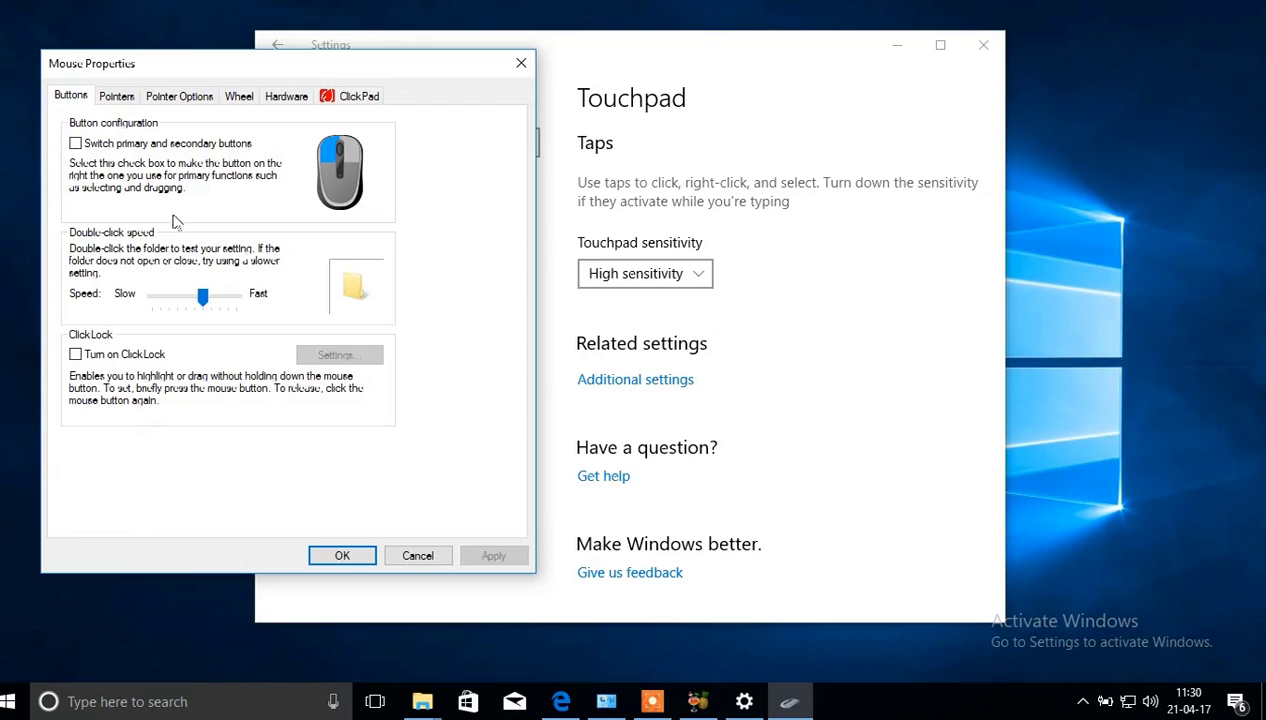
pyautogui.click(350, 104)
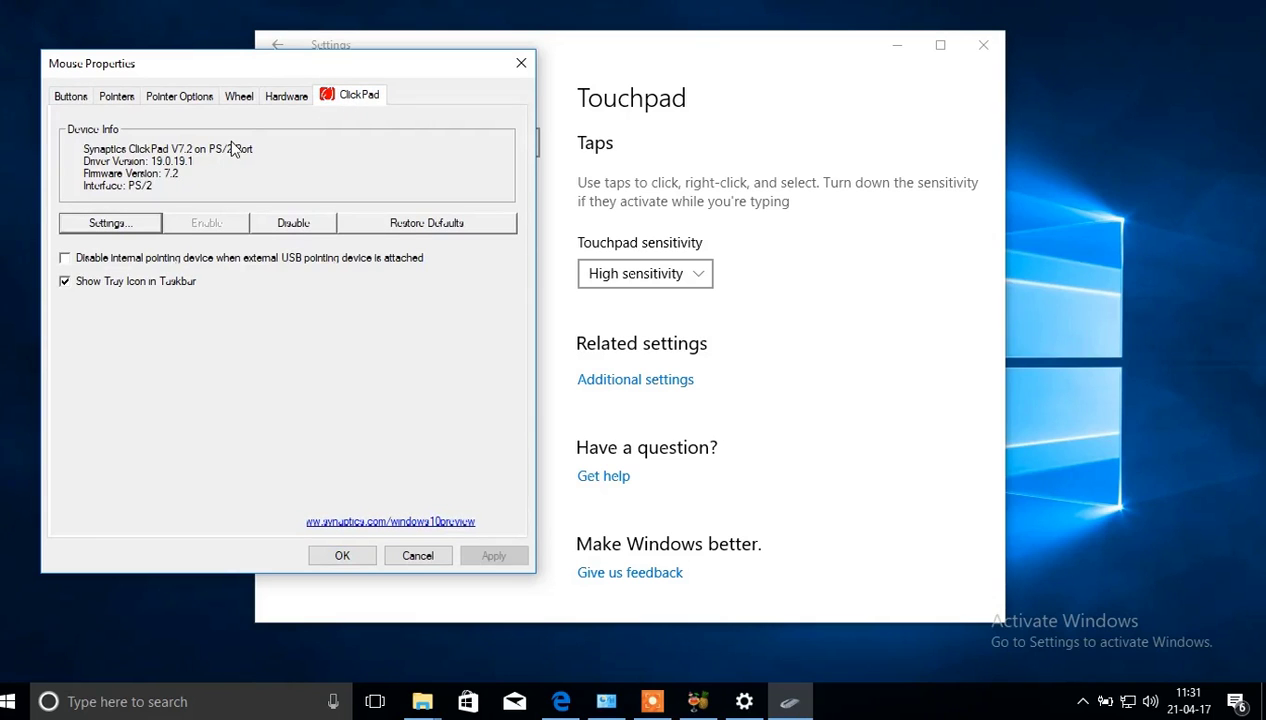
pyautogui.click(108, 223)
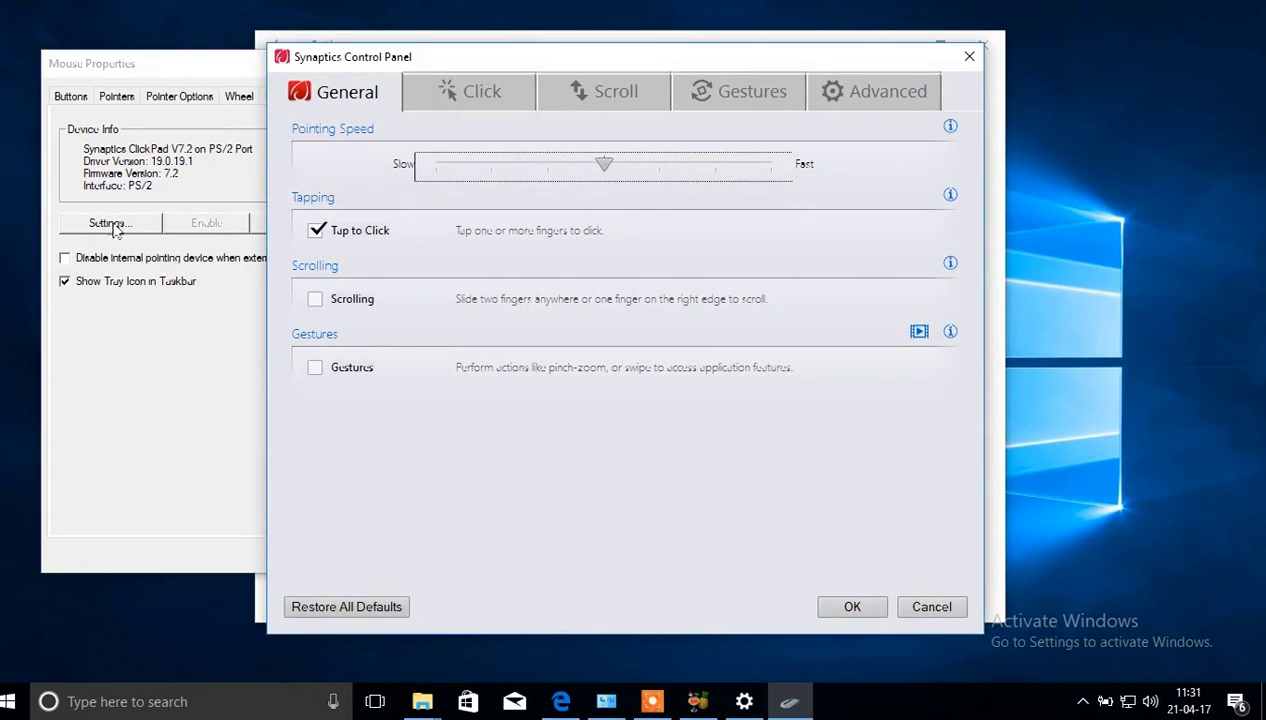
pyautogui.click(316, 306)
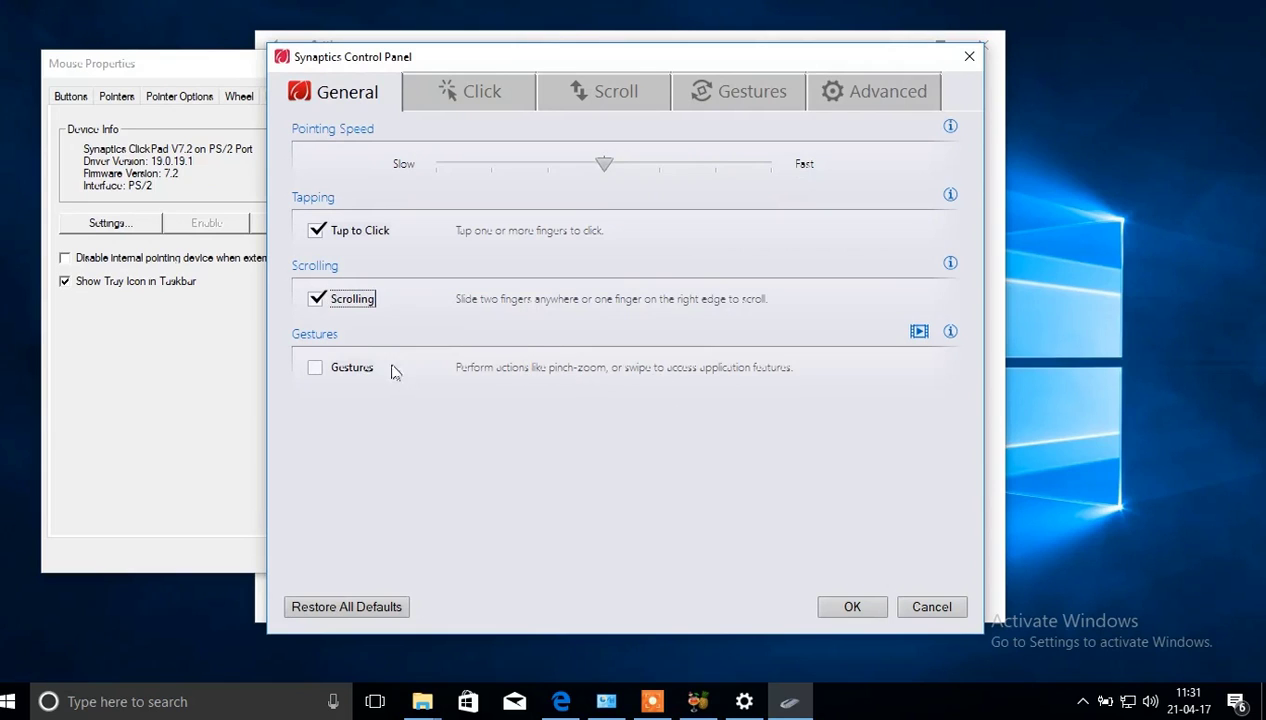
pyautogui.click(317, 369)
# Step: Raise the scrolling speed one notch above the middle and choose Medium as the vertical region size for one-finger edge scrolling
pyautogui.click(492, 98)
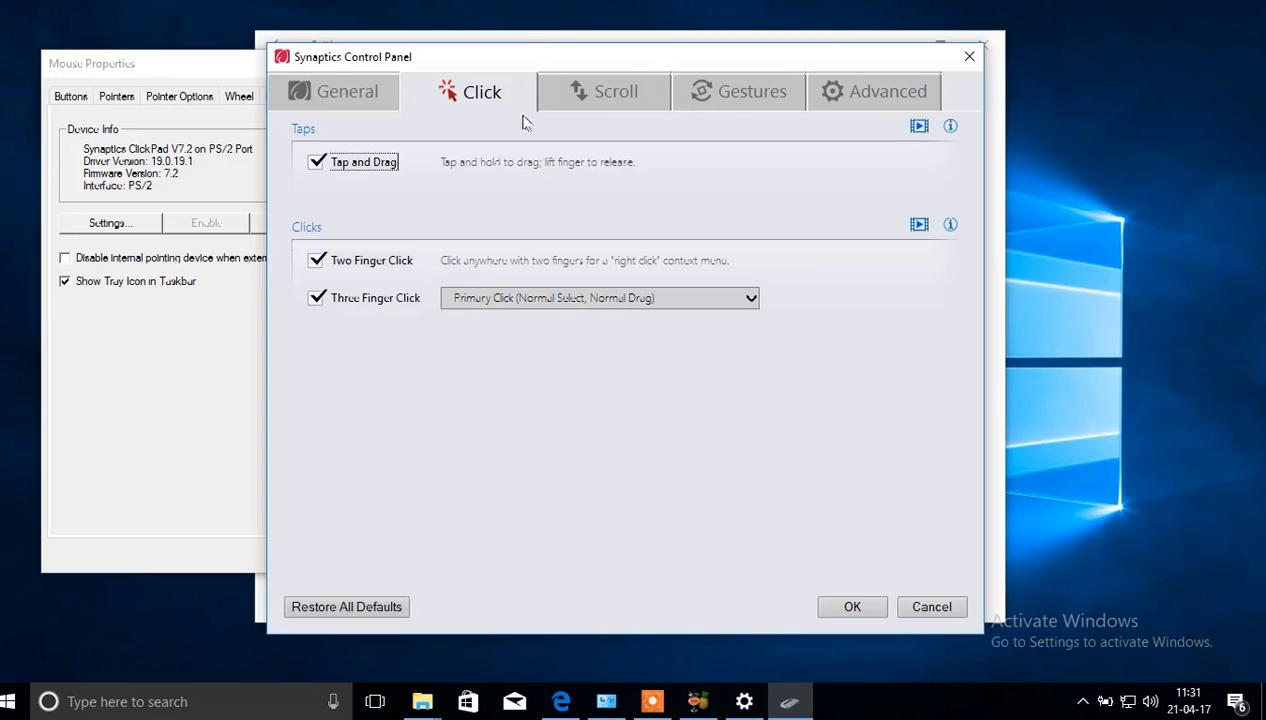
pyautogui.click(588, 100)
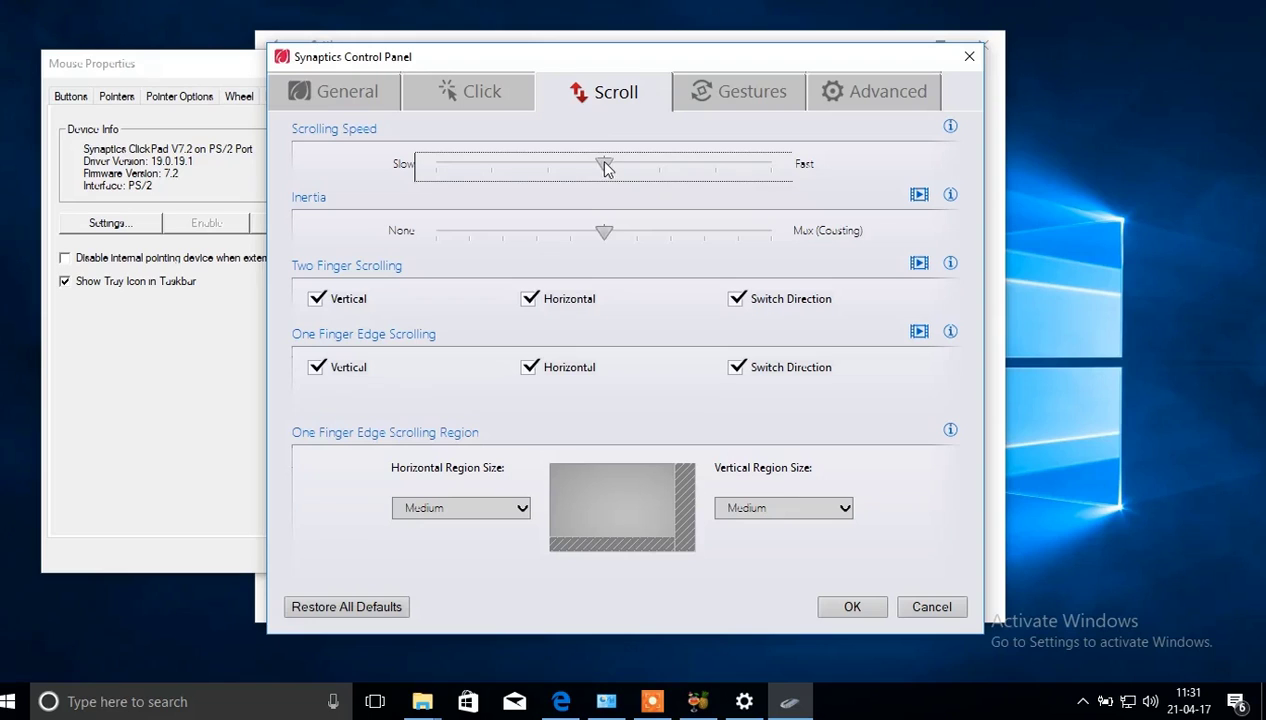
pyautogui.moveTo(605, 166); pyautogui.dragTo(660, 170)
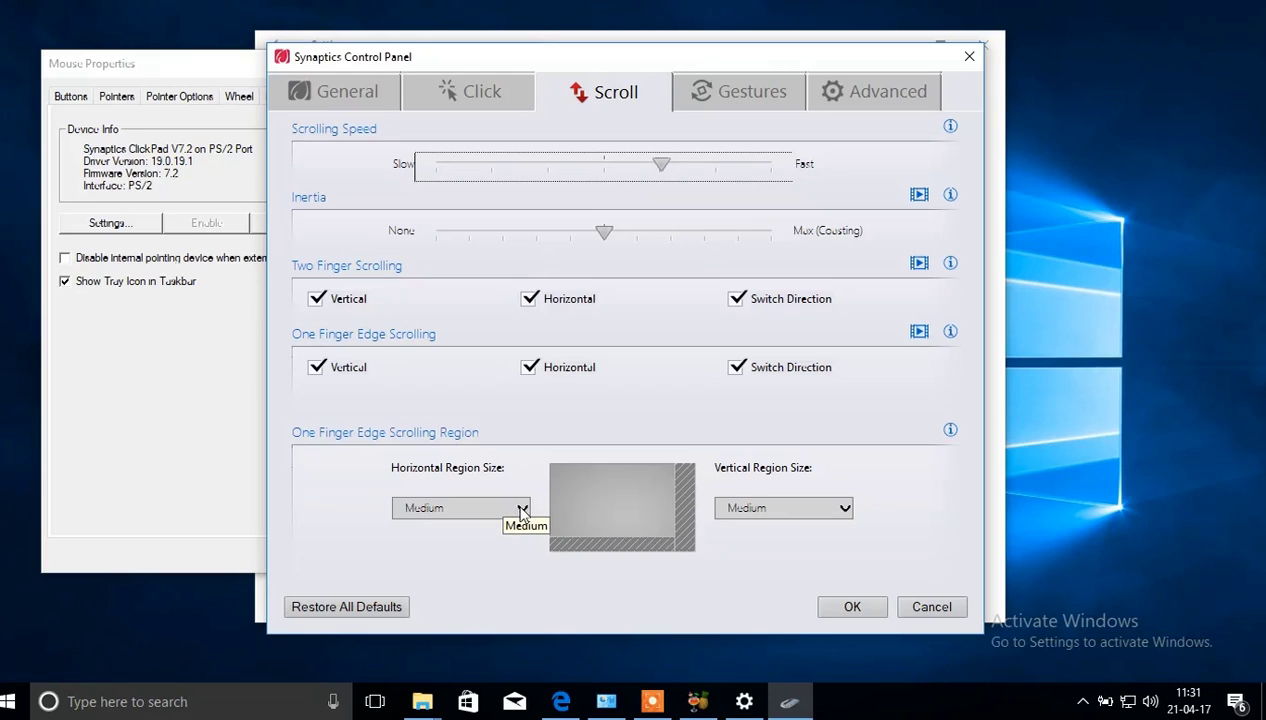
pyautogui.click(779, 508)
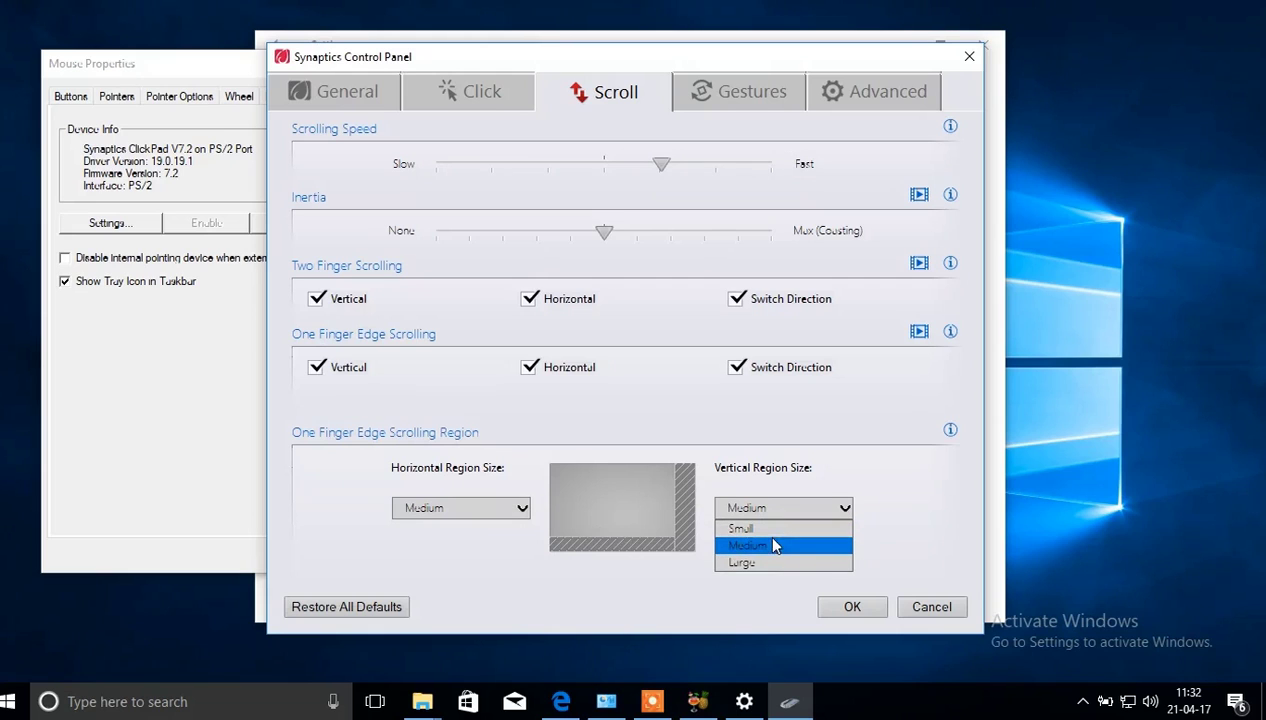
pyautogui.click(770, 549)
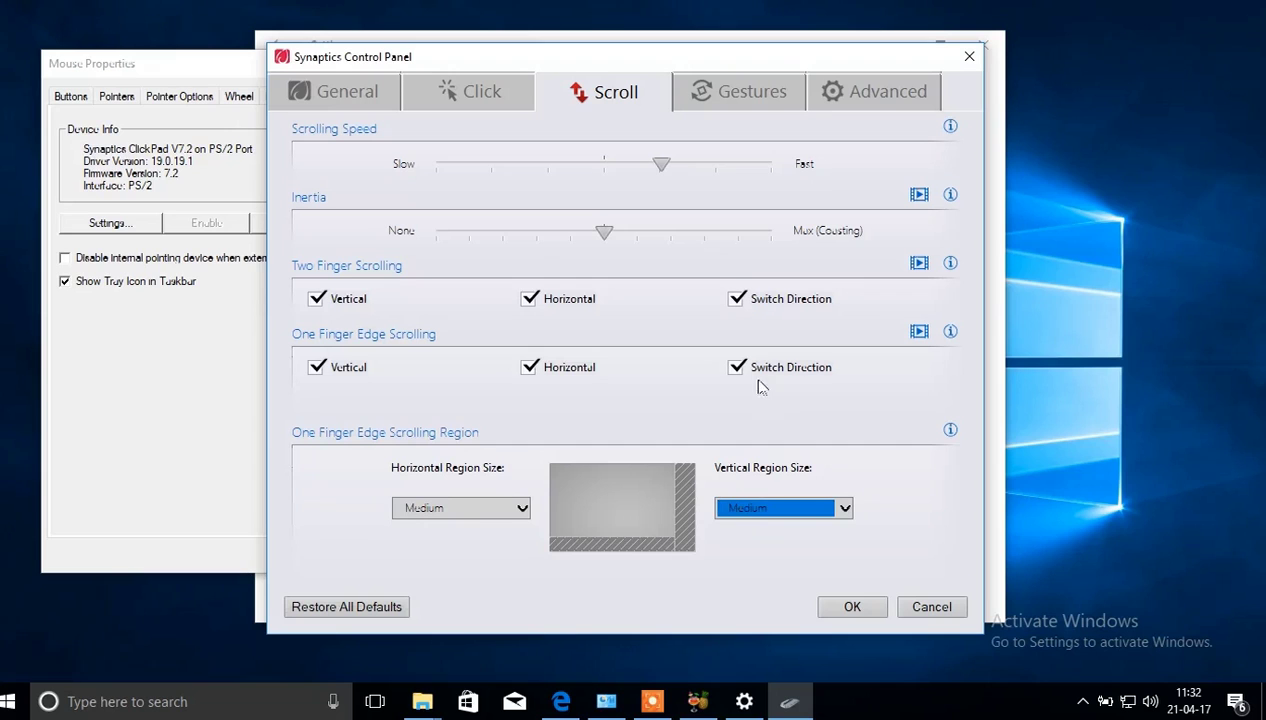
# Step: Read the explanation of the Pinch Zoom gesture and enable the two-finger Rotate gesture
pyautogui.click(738, 88)
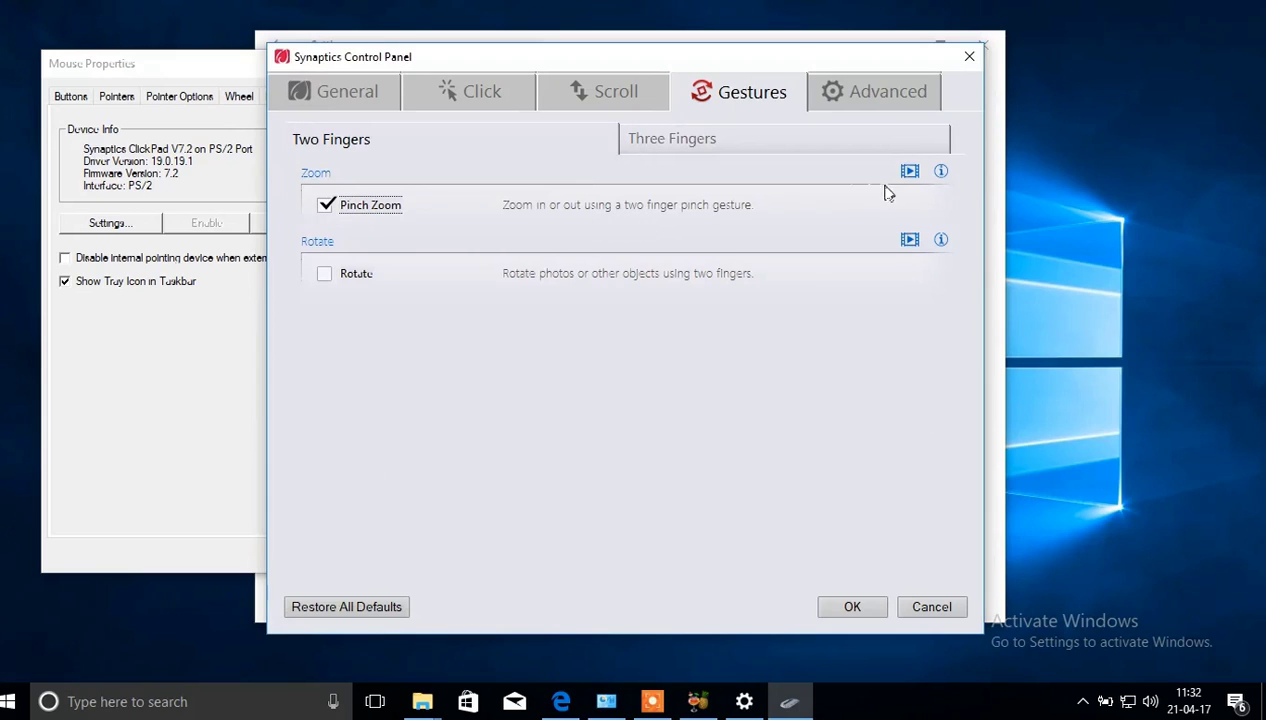
pyautogui.click(942, 173)
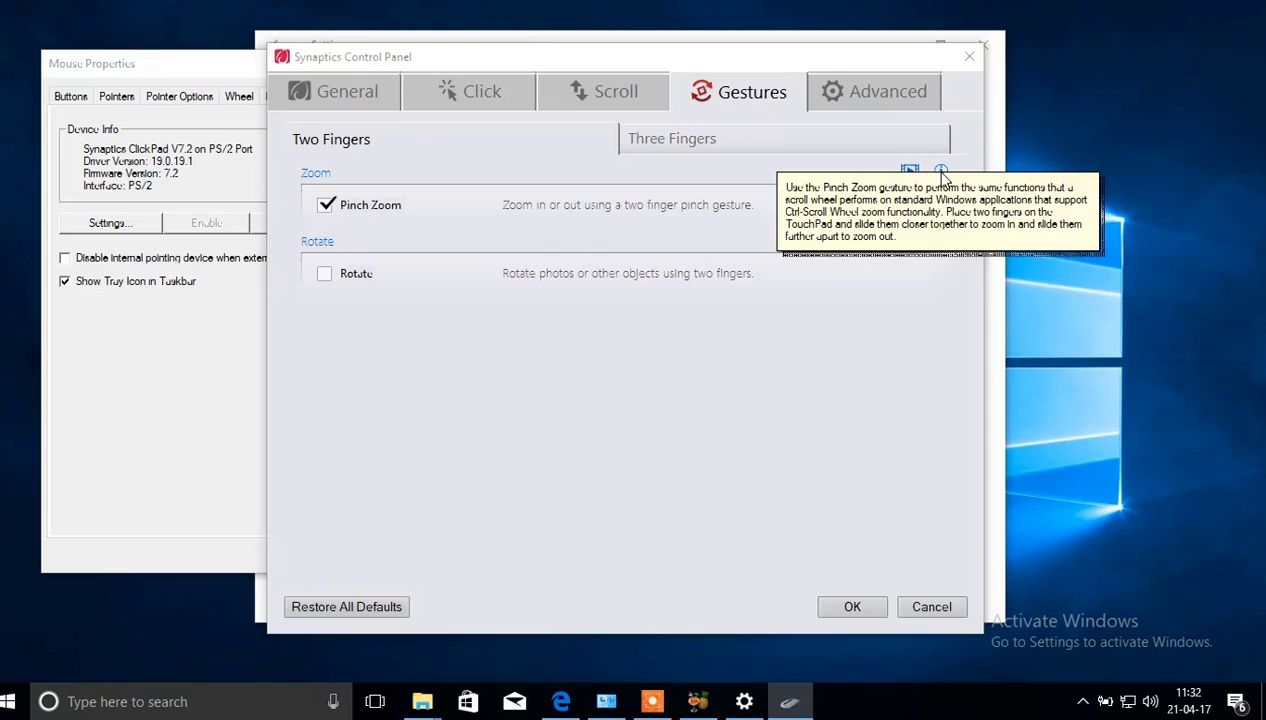
pyautogui.click(754, 220)
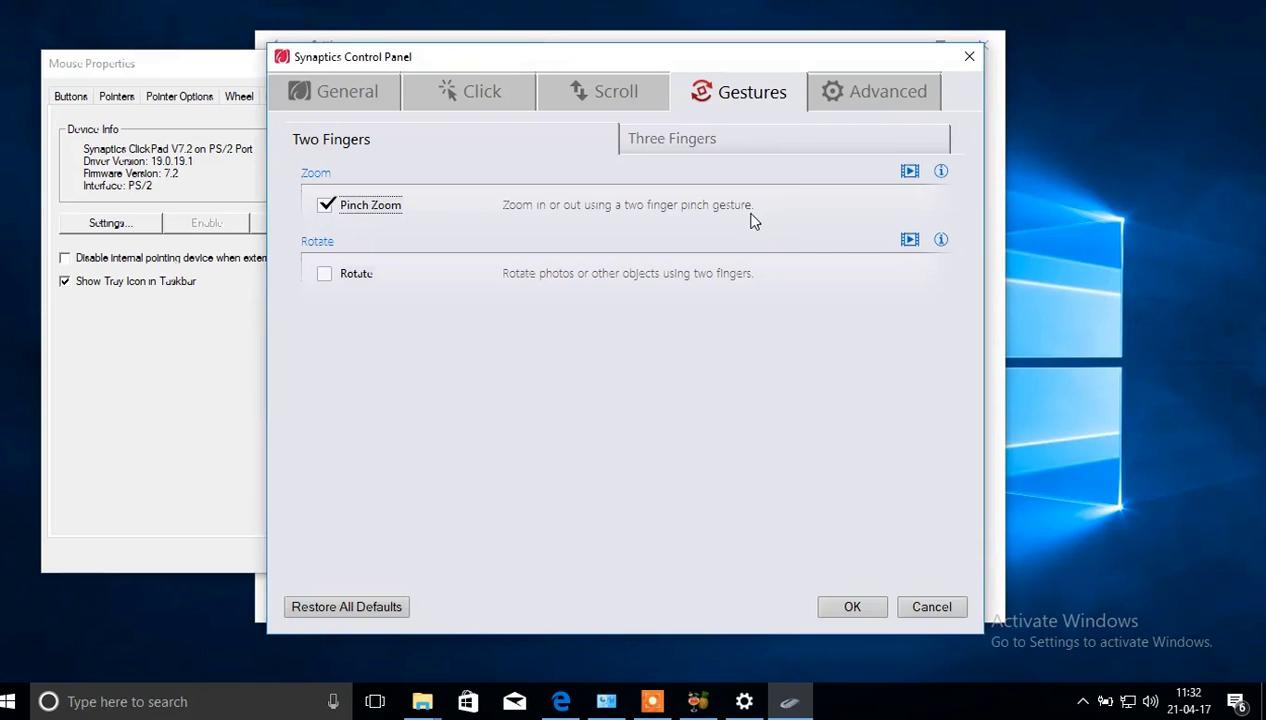
pyautogui.click(326, 275)
# Step: Set the cursor momentum in the advanced motion settings to the midpoint between None and Long, and accept the touchpad and mouse properties
pyautogui.click(857, 88)
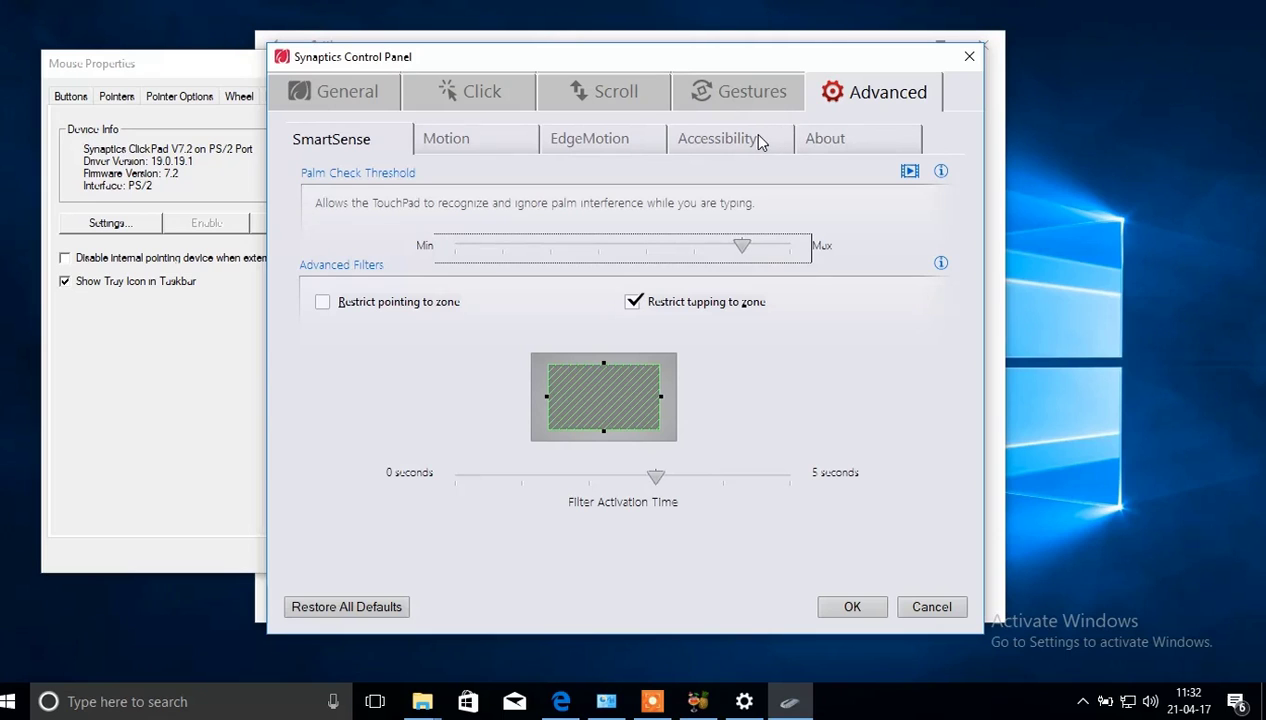
pyautogui.click(824, 142)
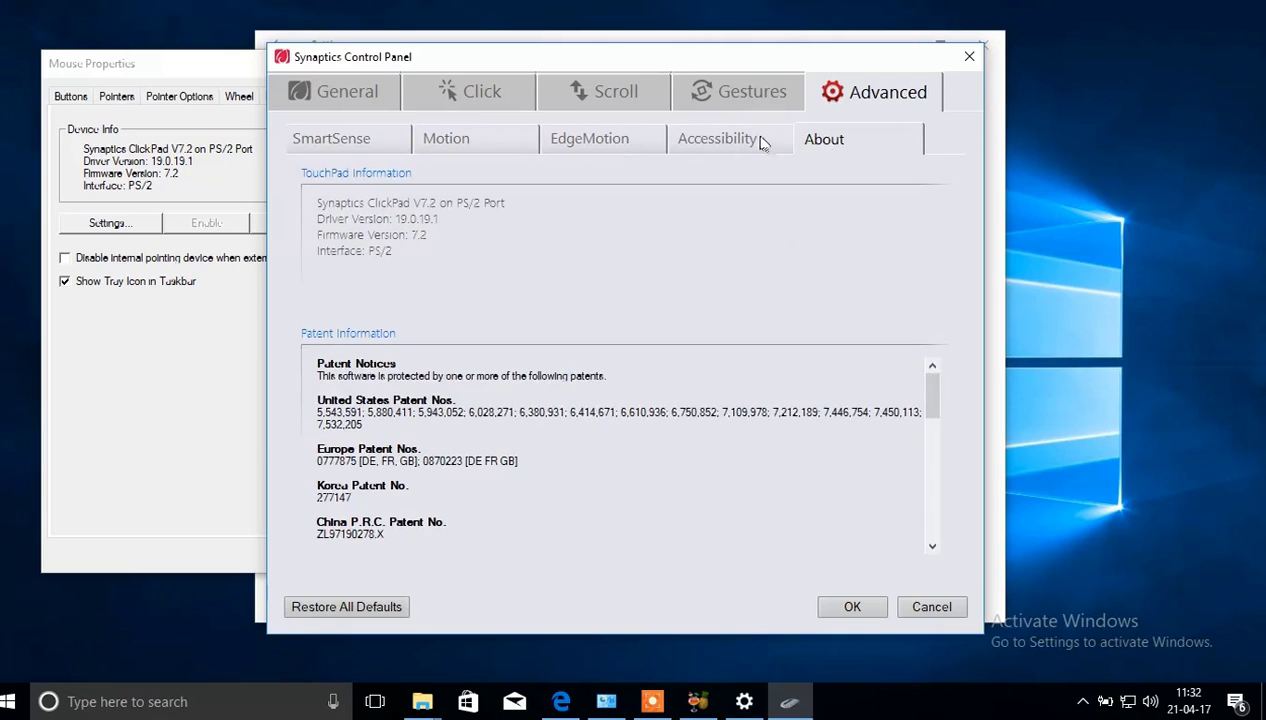
pyautogui.click(757, 140)
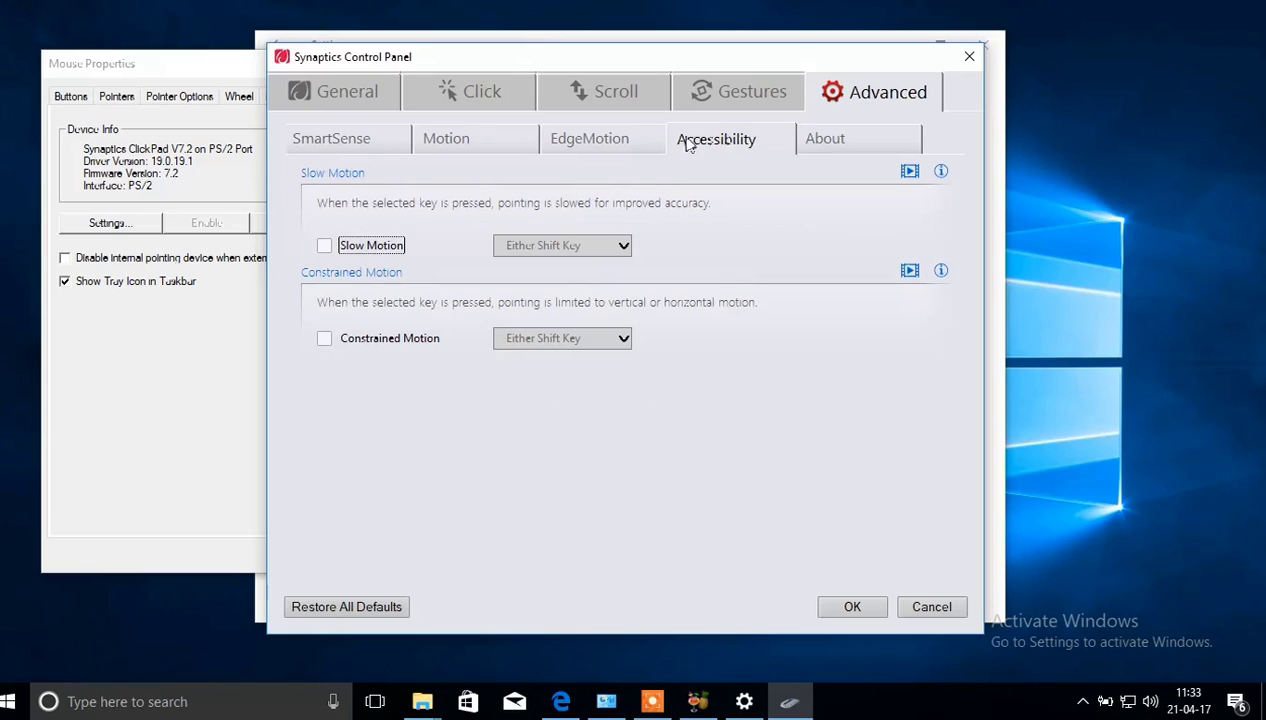
pyautogui.click(601, 143)
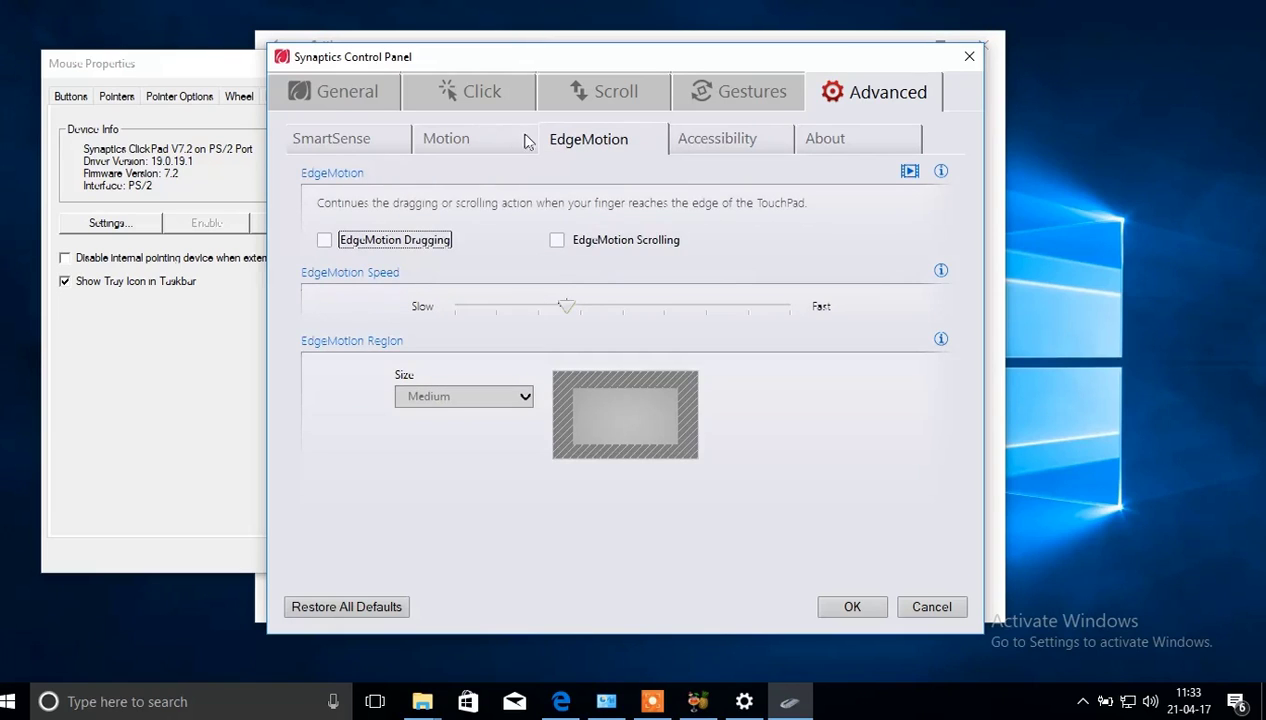
pyautogui.click(469, 136)
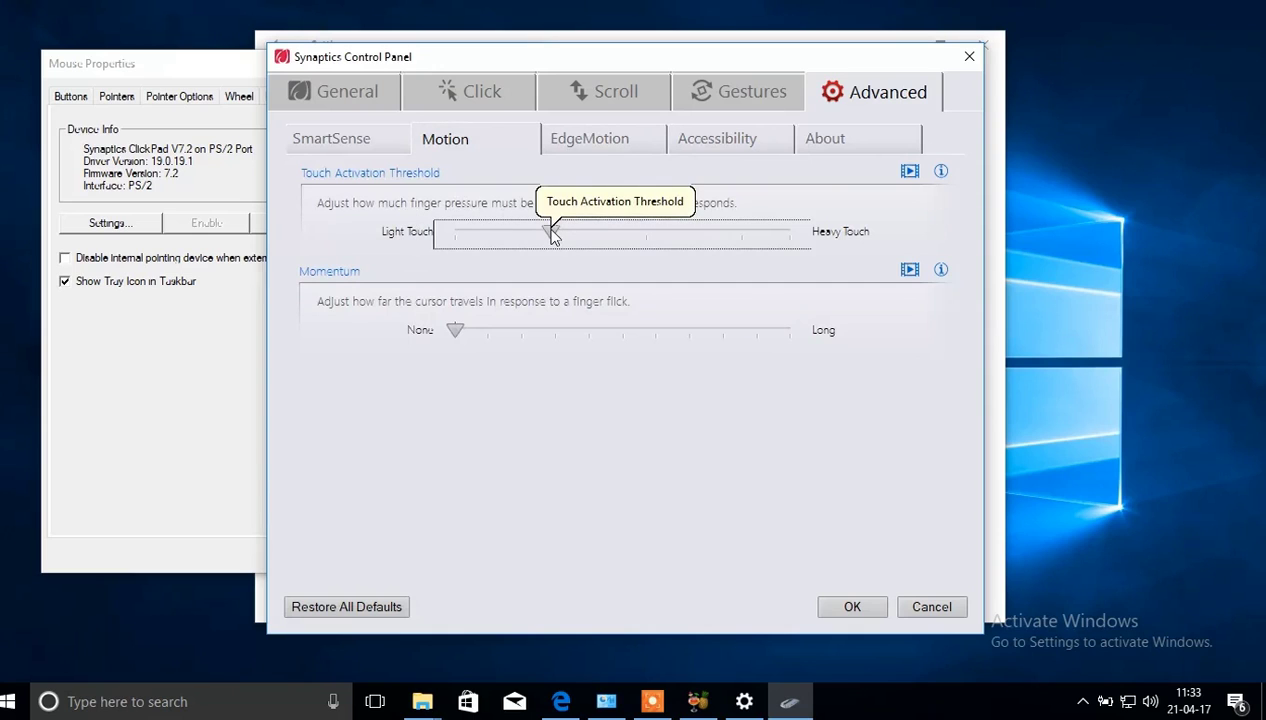
pyautogui.moveTo(553, 232)
pyautogui.mouseDown()
pyautogui.moveTo(606, 234)
pyautogui.moveTo(557, 236)
pyautogui.mouseUp()
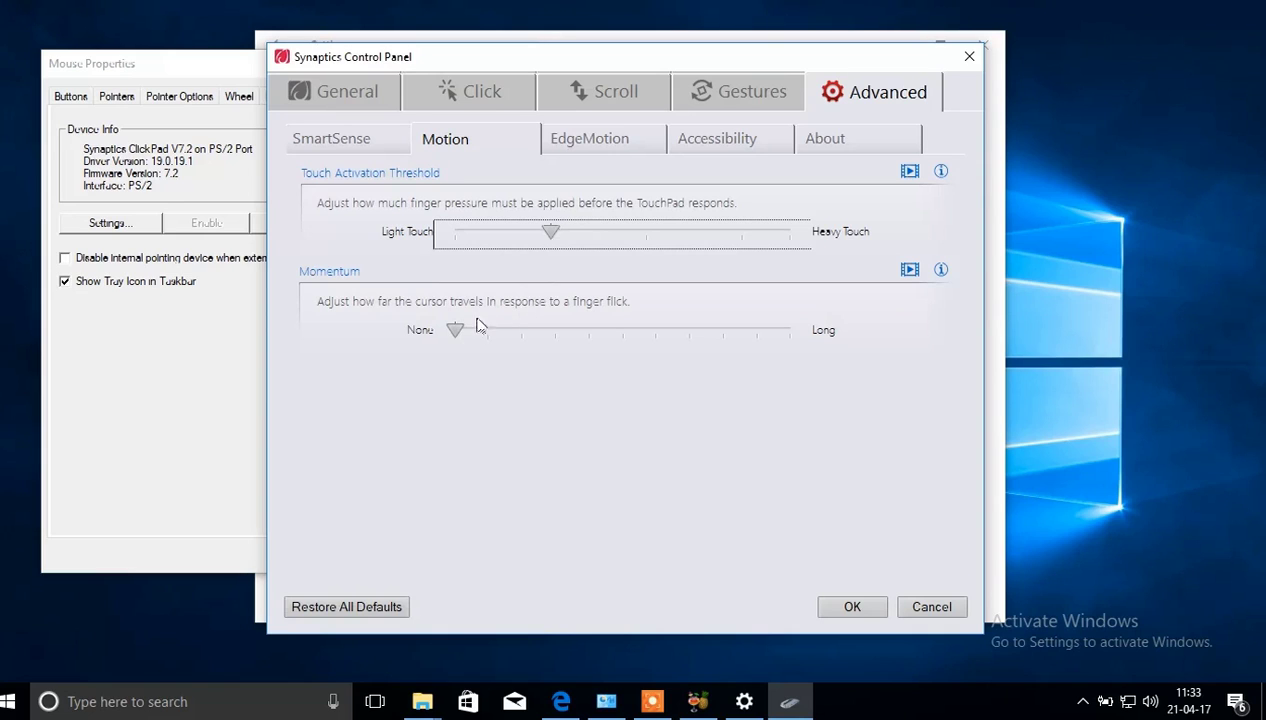
pyautogui.moveTo(453, 331); pyautogui.dragTo(529, 331)
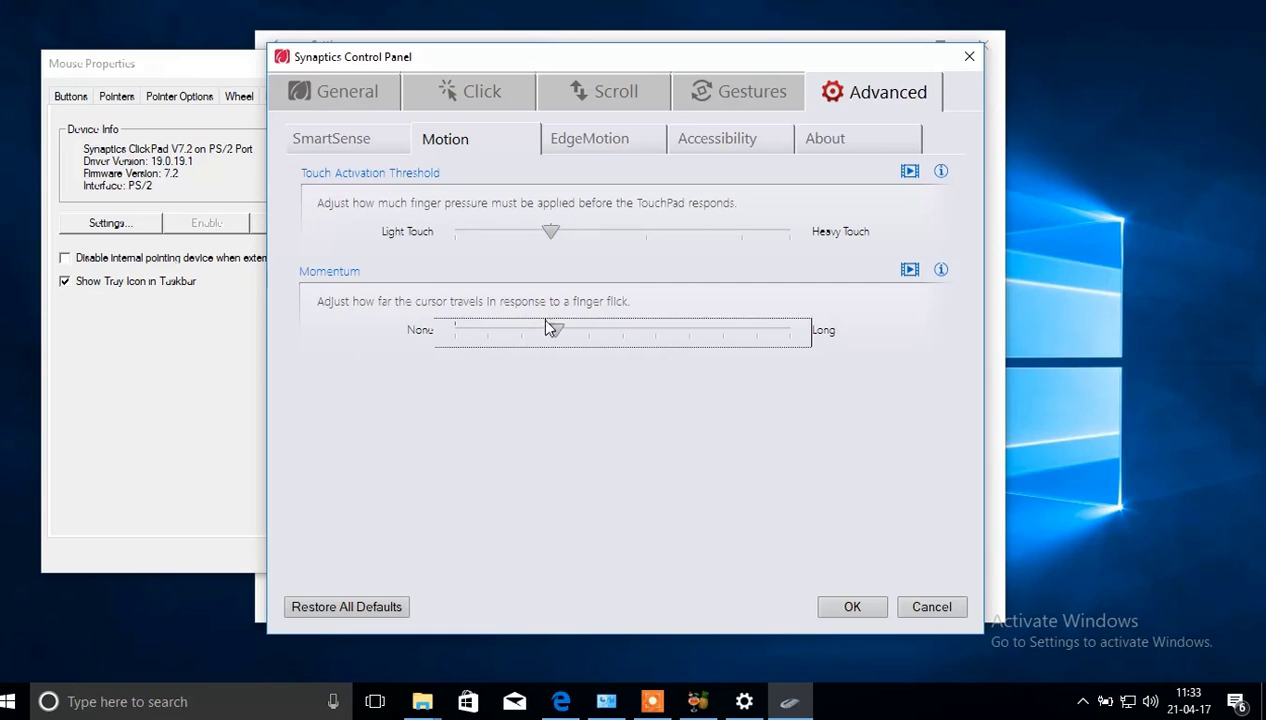
pyautogui.moveTo(619, 330); pyautogui.dragTo(689, 330)
pyautogui.click(518, 335)
pyautogui.click(518, 335)
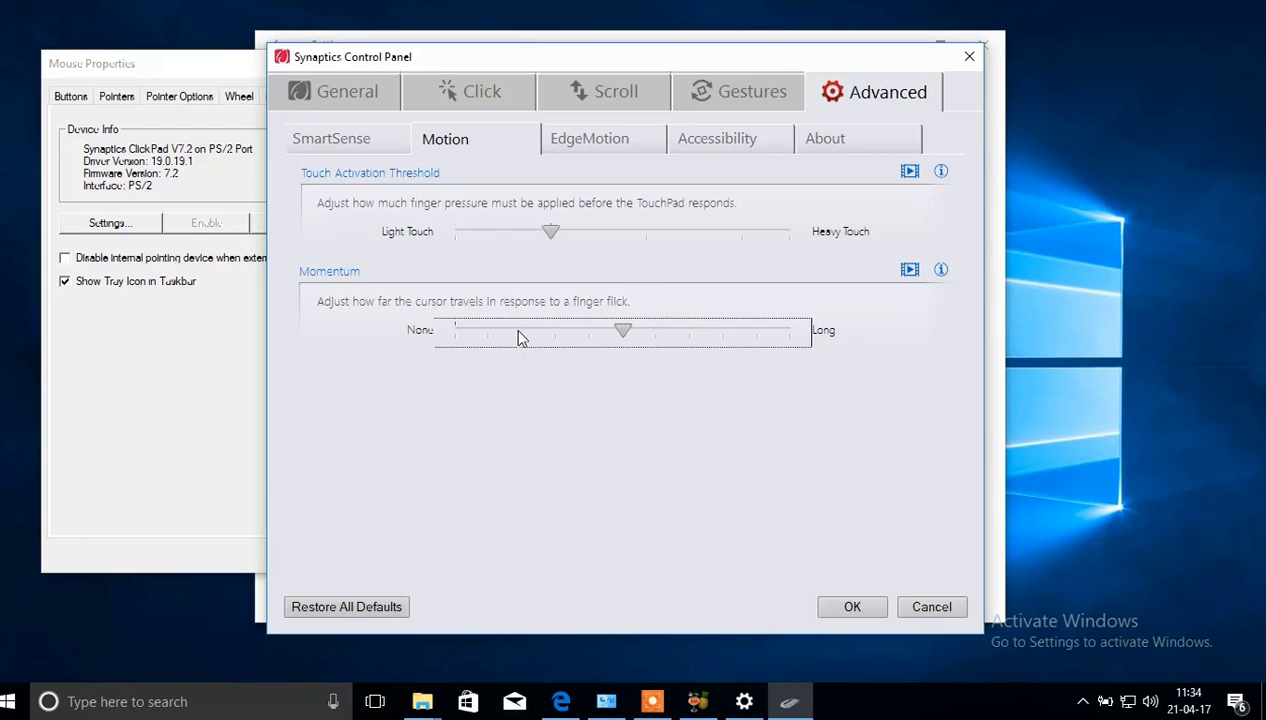
pyautogui.click(852, 608)
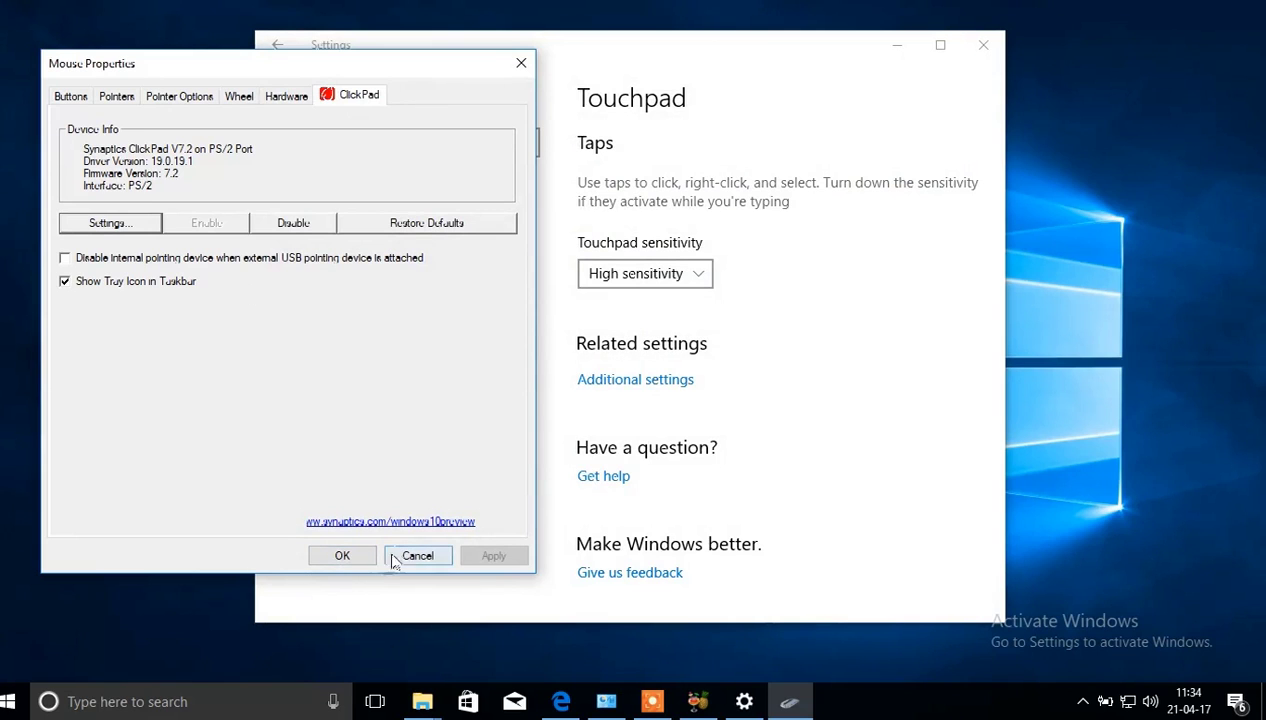
pyautogui.click(342, 556)
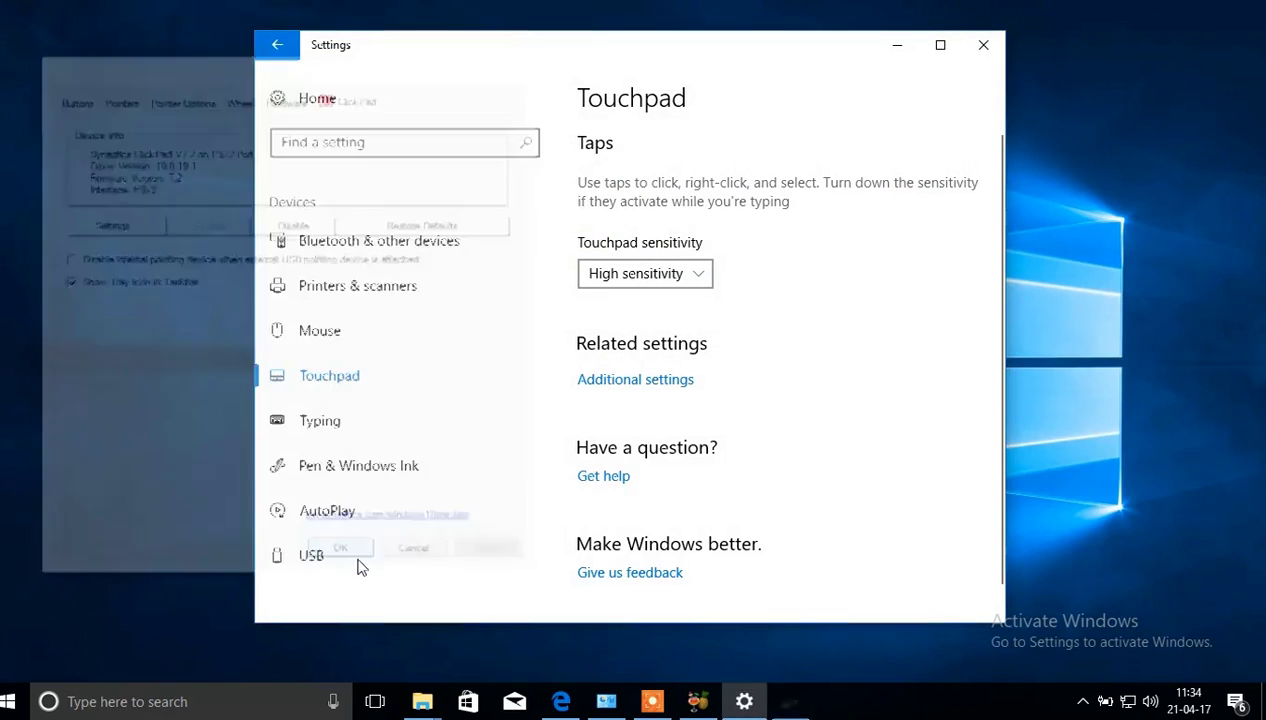